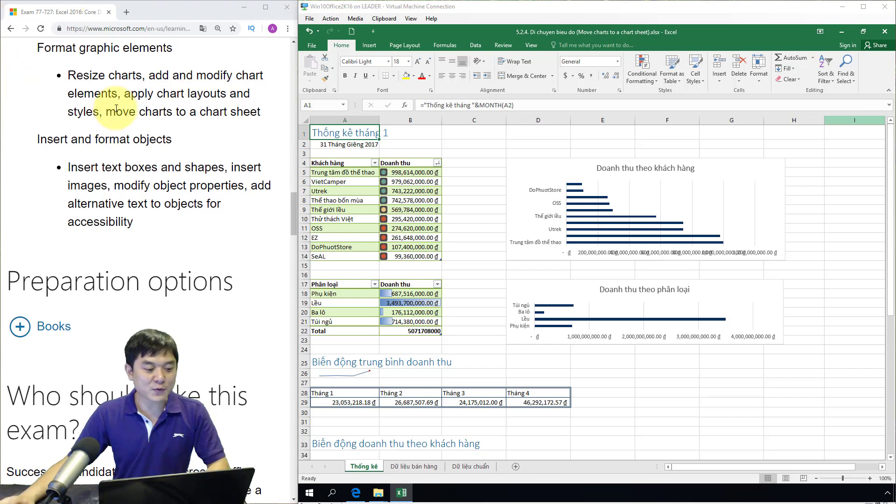
Highlight the 'move charts to a chart sheet' exam objective, then switch to the Excel workbook
left_click_drag(106, 112, 262, 114)
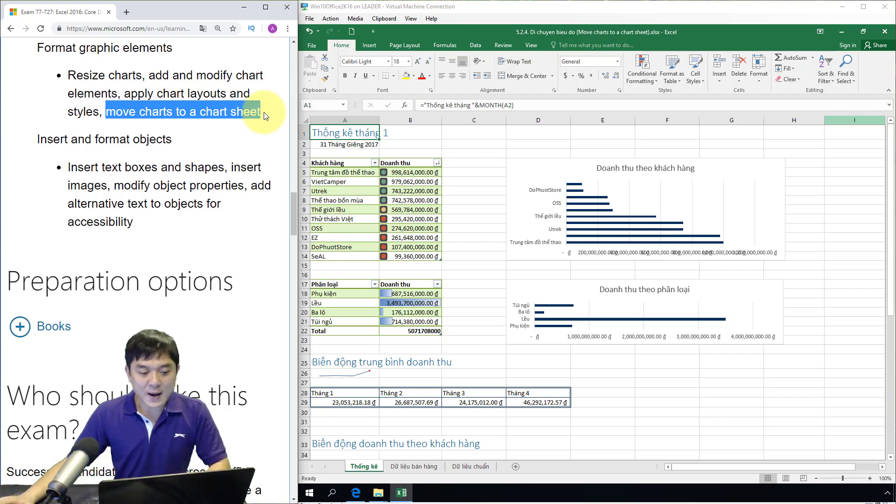
left_click(492, 37)
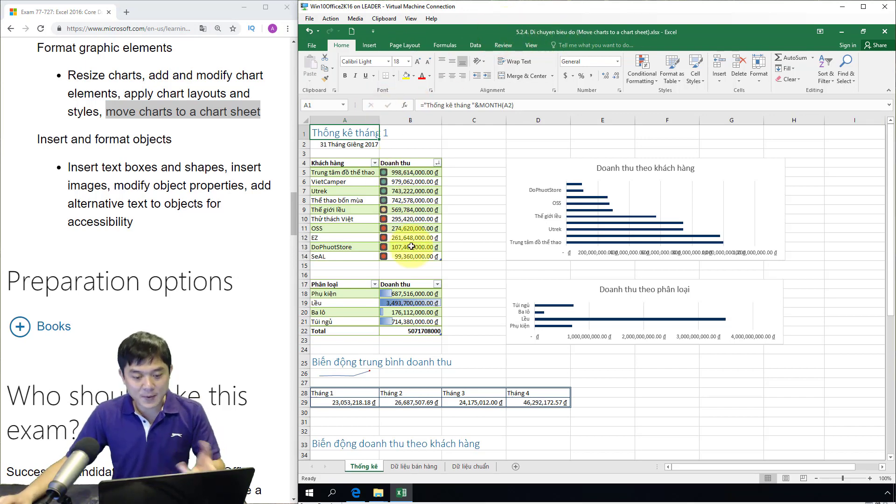
scroll(471, 288, "down", 3)
Move the revenue line chart below the monthly table and nudge its plot area up-right
scroll(470, 288, "down", 8)
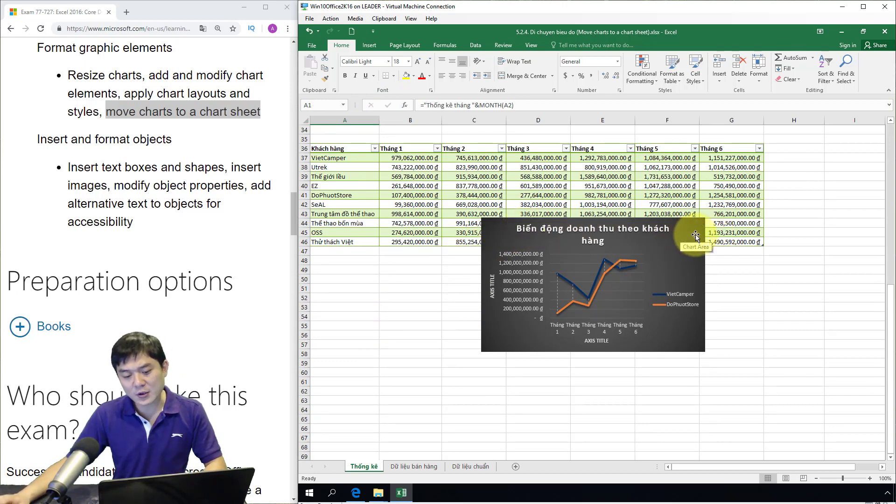
left_click_drag(696, 234, 509, 272)
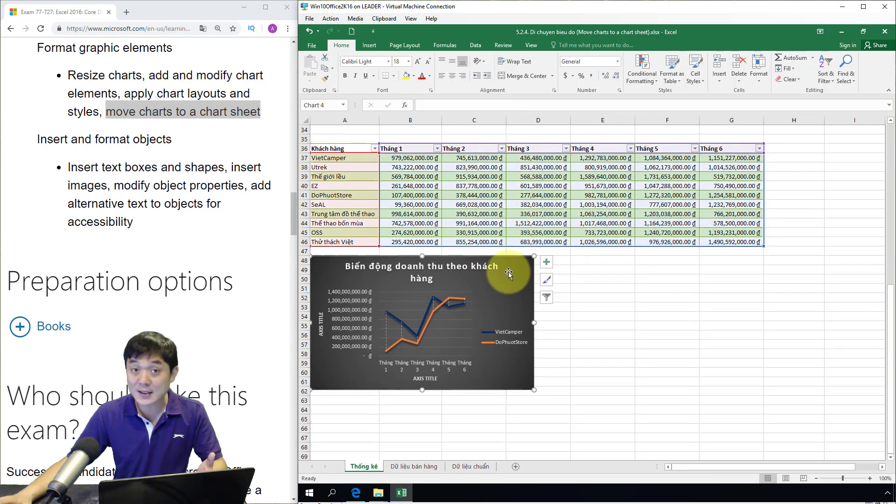
left_click(468, 308)
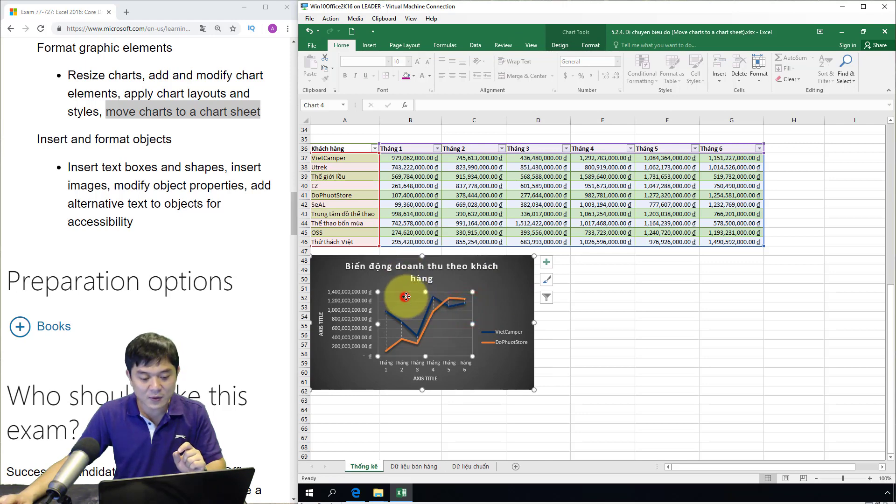
left_click_drag(406, 297, 420, 291)
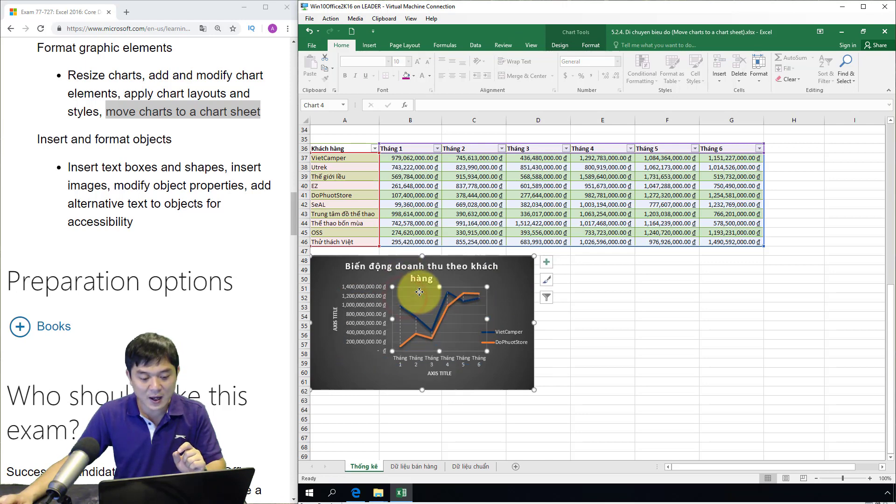
Move the chart's vertical axis title slightly lower
left_click(506, 341)
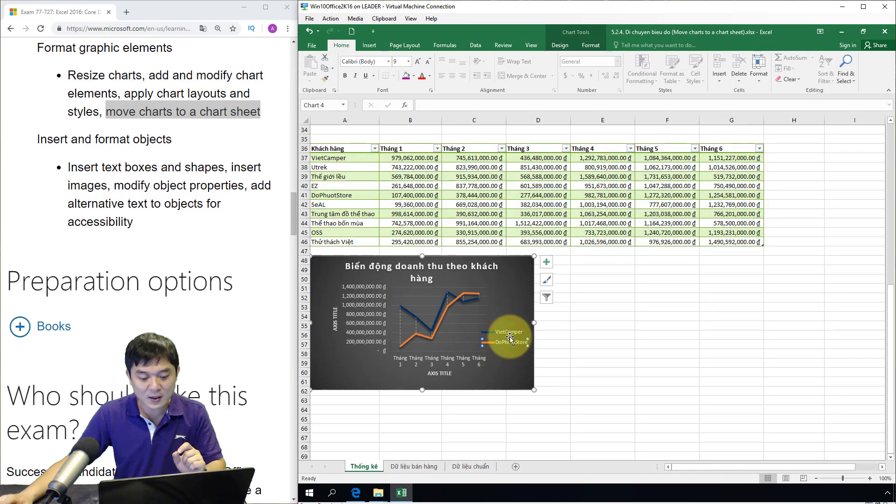
left_click(335, 318)
left_click(337, 316)
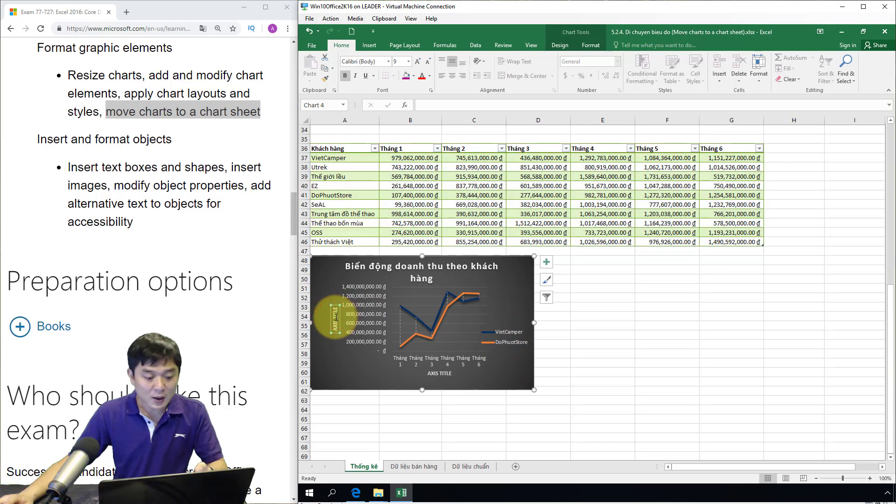
left_click_drag(339, 311, 333, 319)
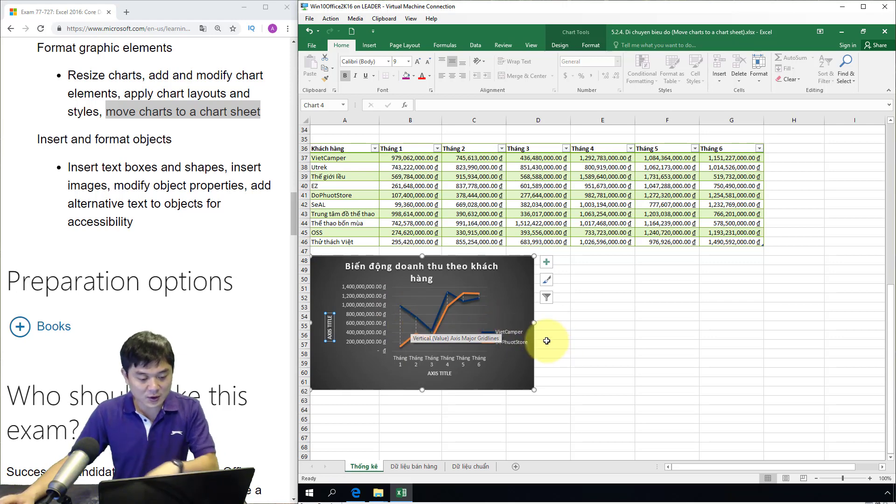
Cut the chart, paste it onto a new Sheet1, enlarge it, then undo back to Thống kê
key("Delete")
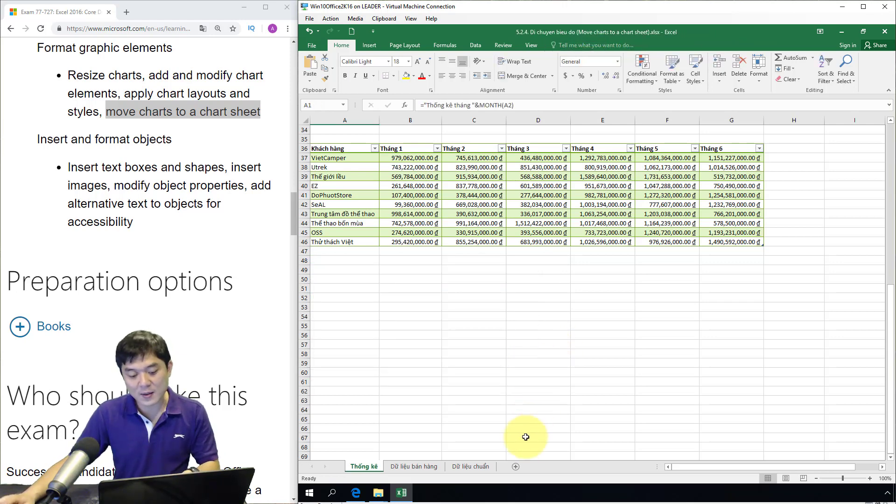
left_click(517, 466)
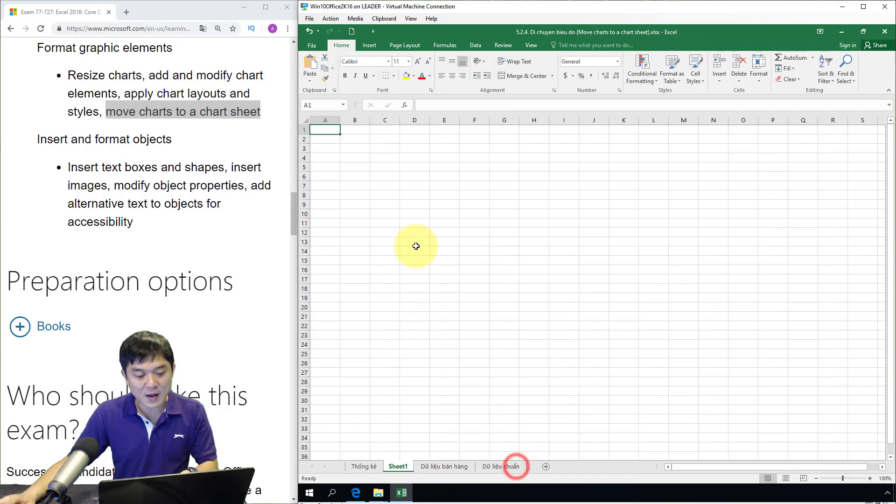
key("ctrl+v")
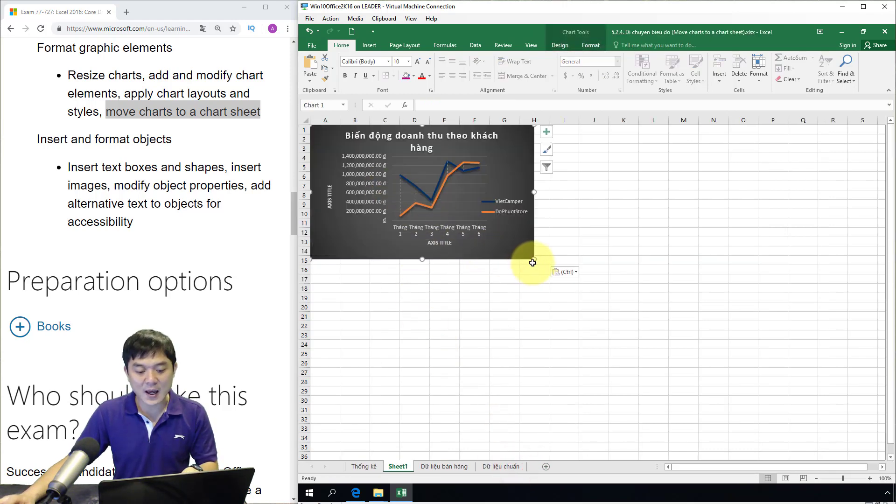
left_click_drag(535, 261, 713, 403)
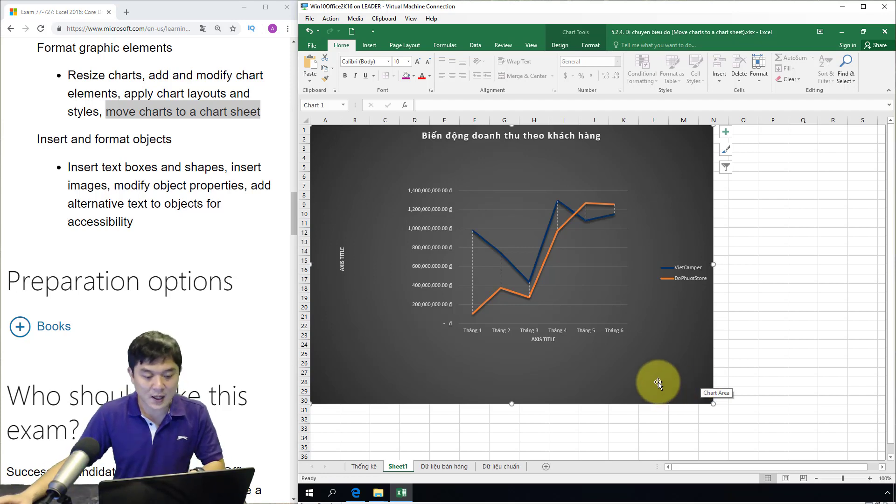
key("ctrl+z")
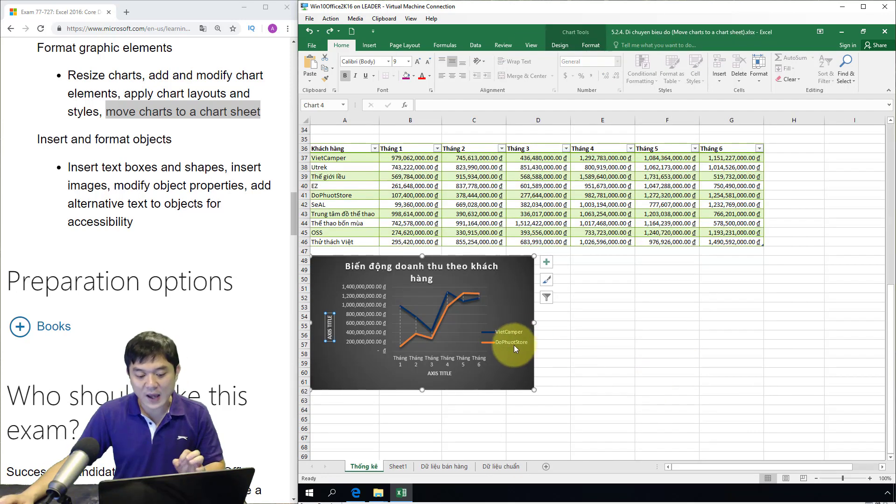
Undo the plot area and axis title tweaks and inspect the chart's shortcut menu
key("ctrl+z")
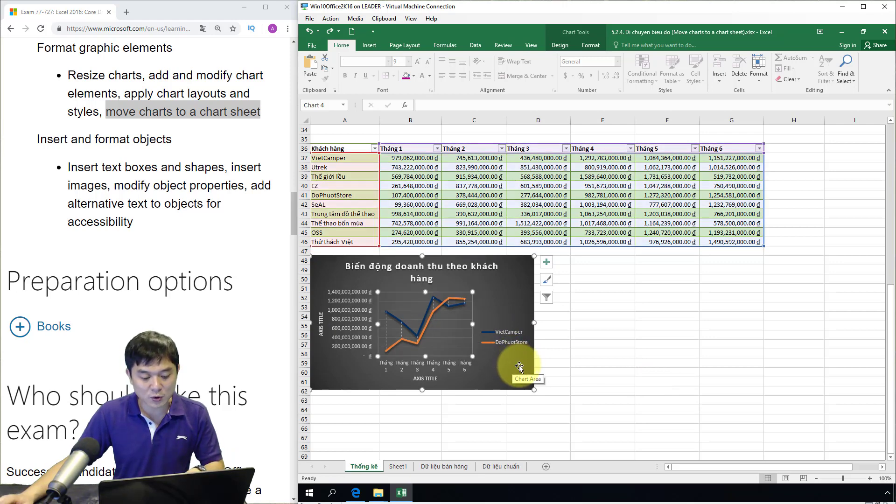
right_click(519, 366)
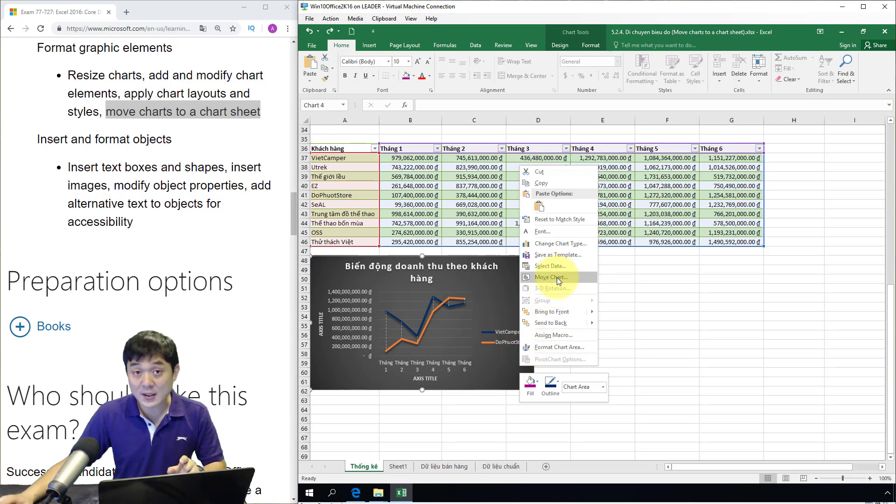
left_click(513, 377)
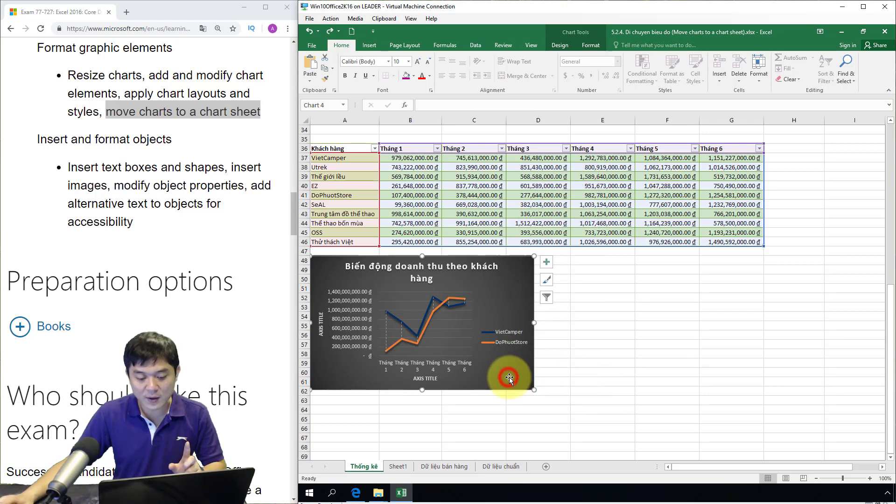
Inspect the chart-area and legend shortcut menus, closing each without changes
right_click(517, 378)
left_click(508, 345)
right_click(506, 346)
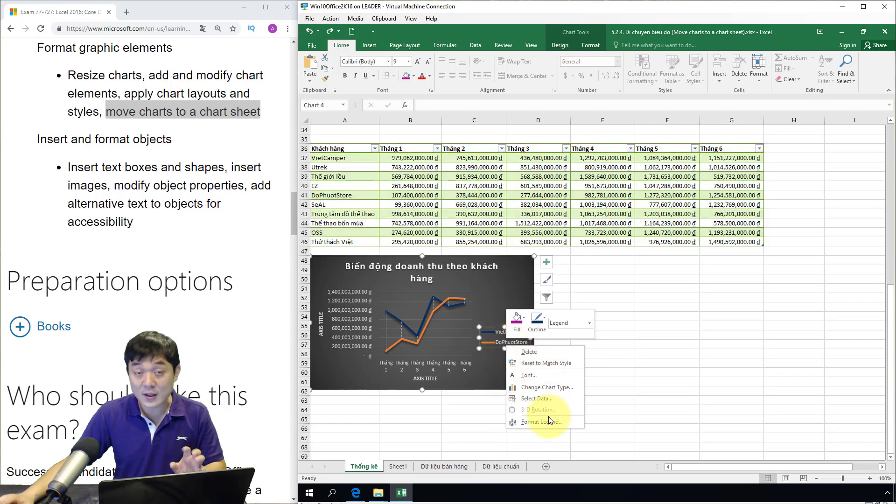
left_click(322, 269)
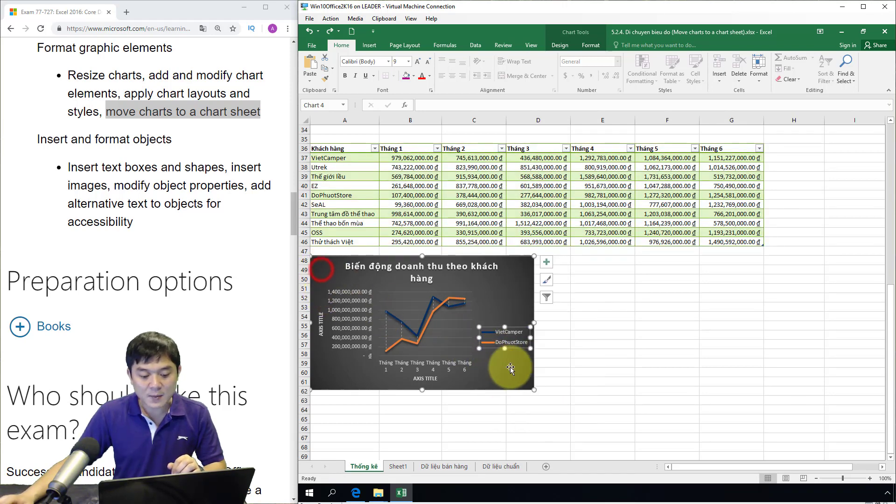
right_click(519, 374)
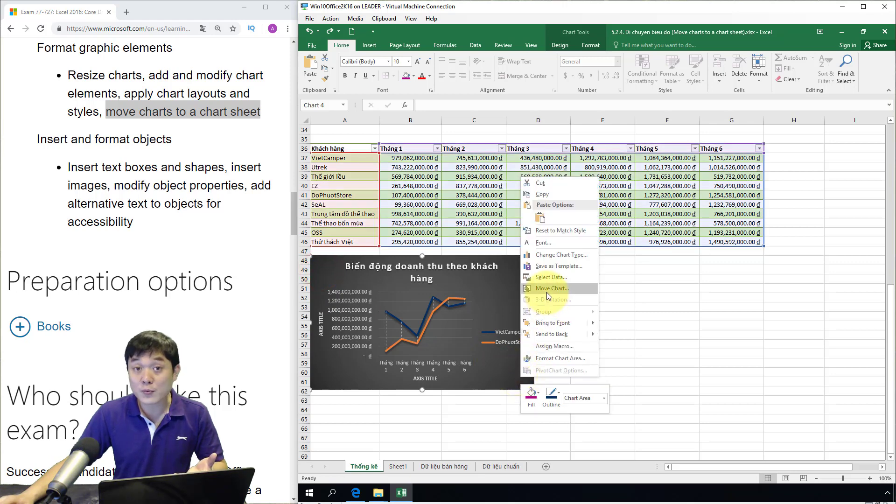
left_click(494, 376)
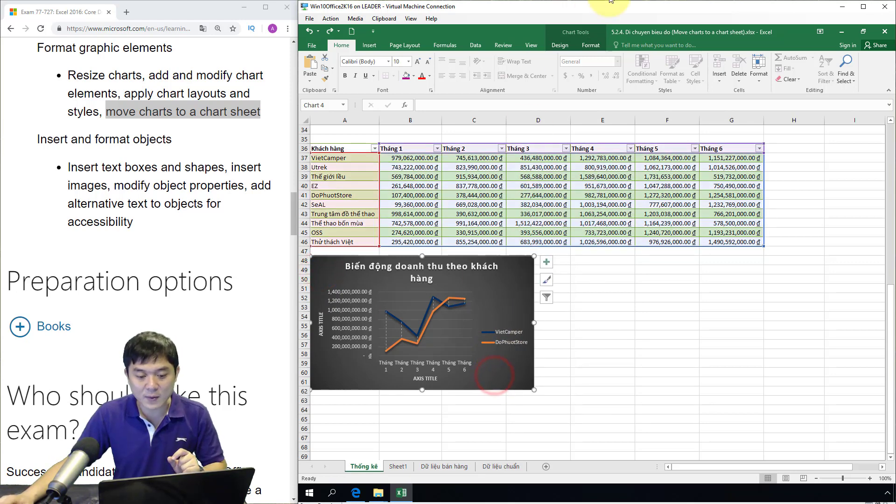
Use Move Chart to place the chart on a new sheet named 'Bieu do cuả toi'
left_click(566, 47)
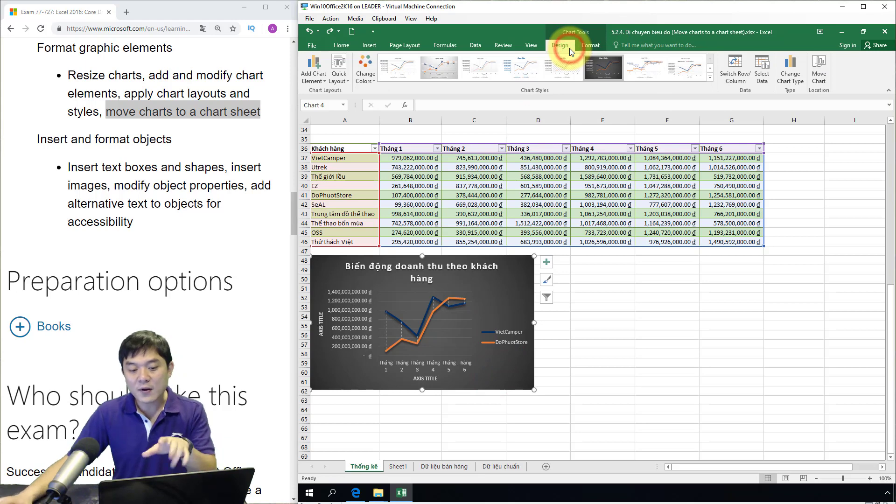
left_click(818, 80)
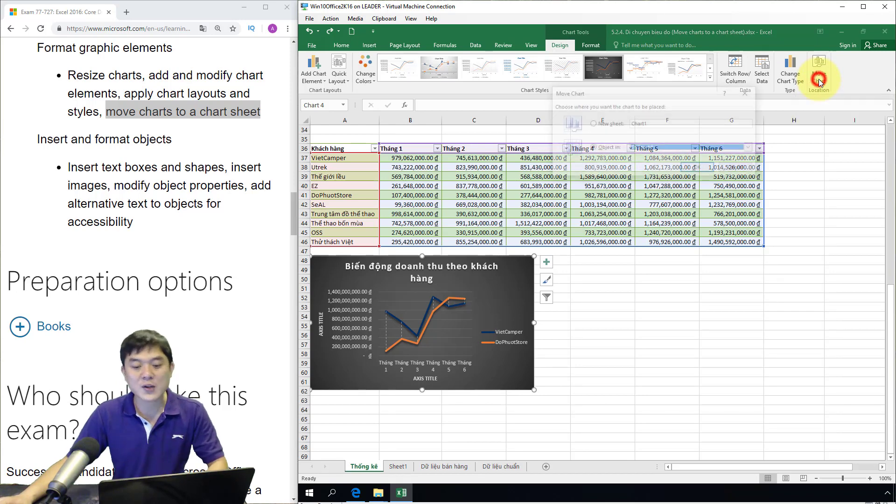
left_click_drag(674, 91, 701, 208)
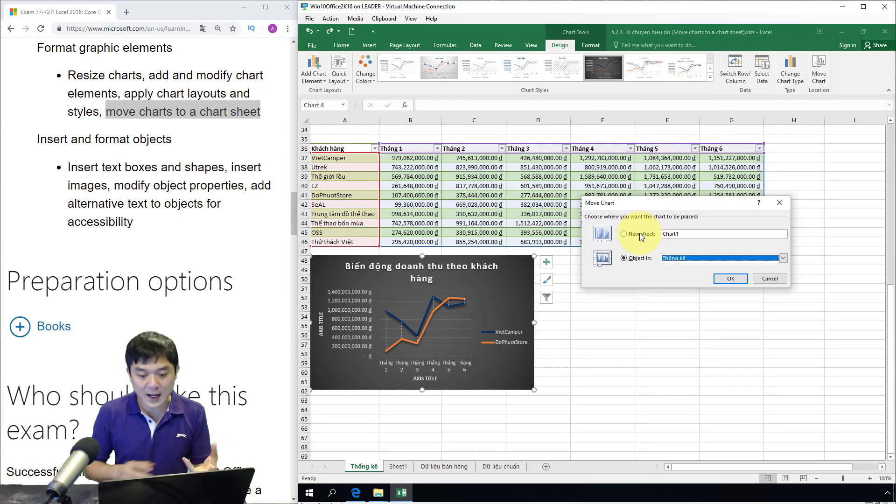
left_click(640, 233)
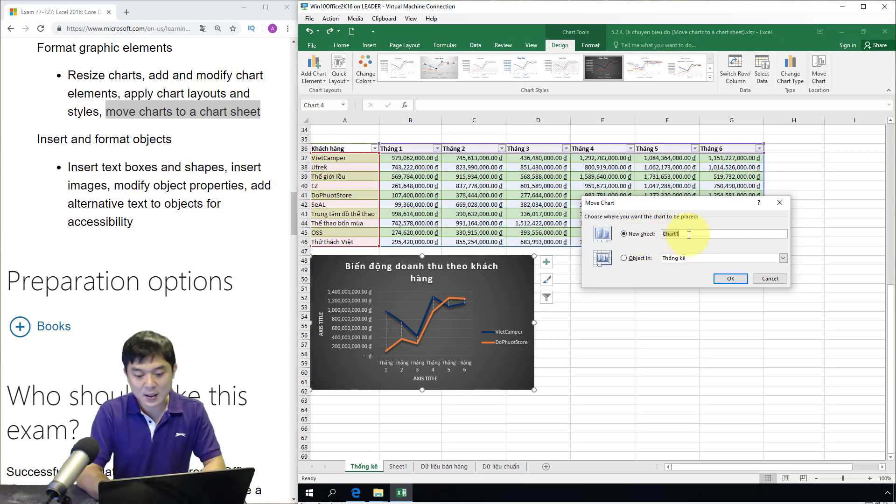
type("Bi")
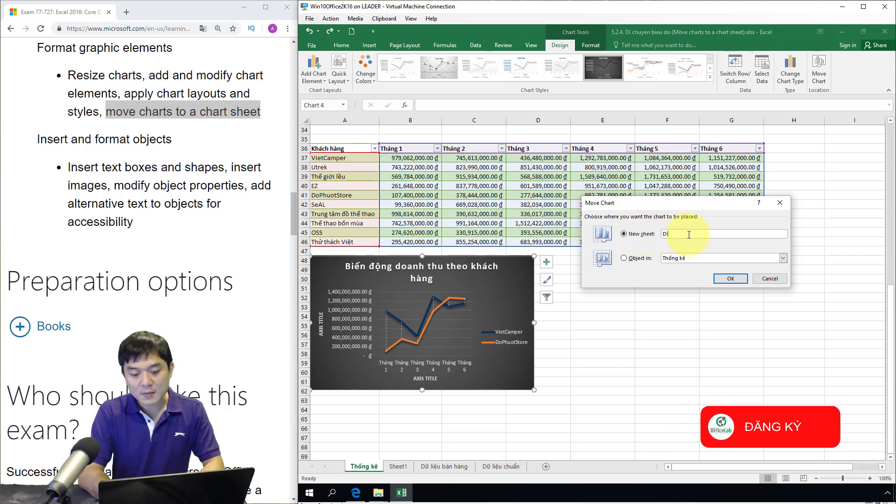
type("eu do cuả toi")
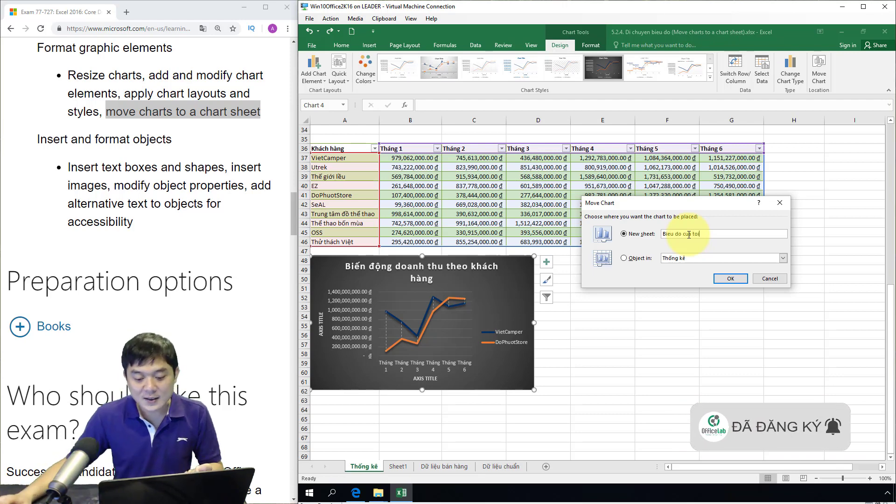
left_click(725, 279)
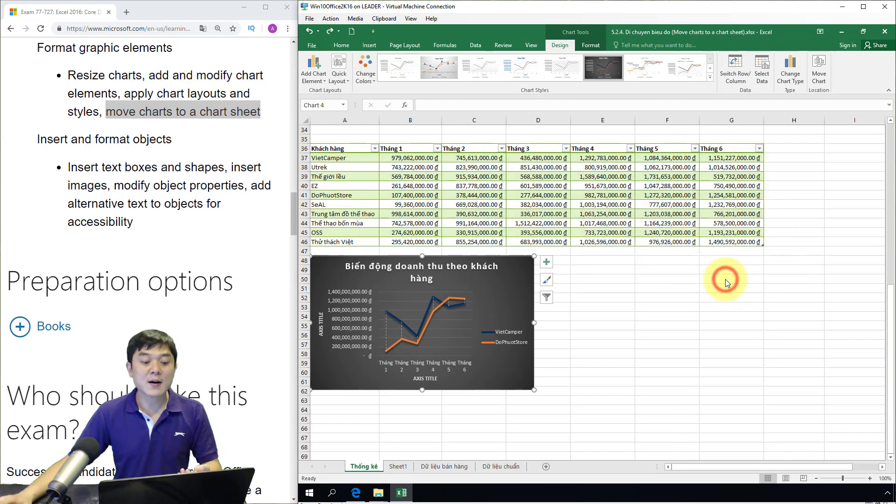